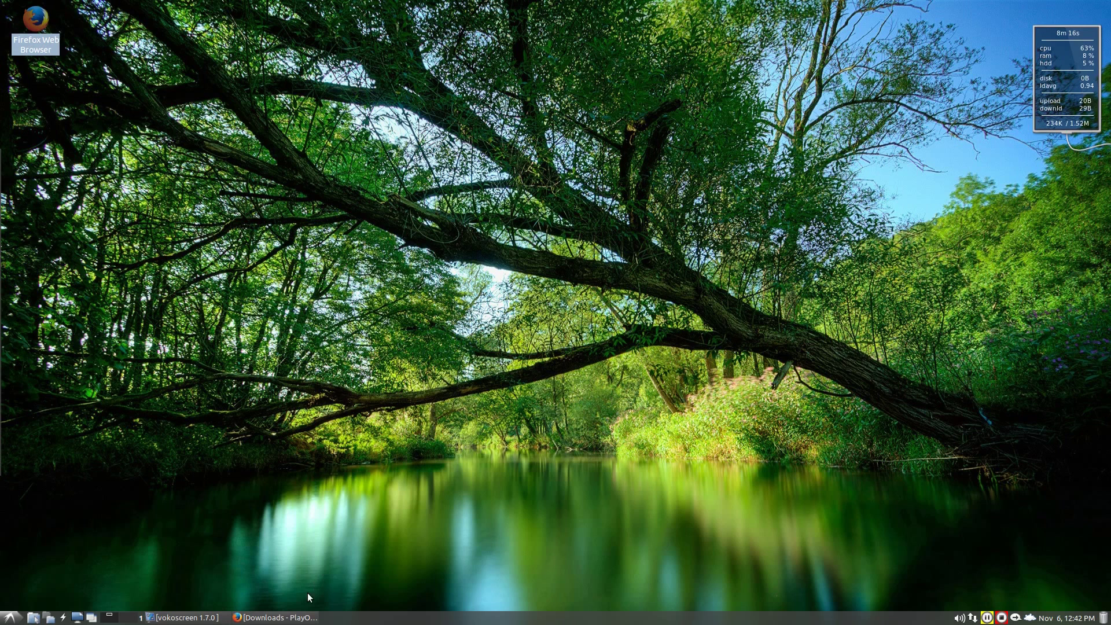
# Switch to Firefox and examine the Ubuntu package and install commands on the PlayOnLinux downloads page
pyautogui.click(307, 618)
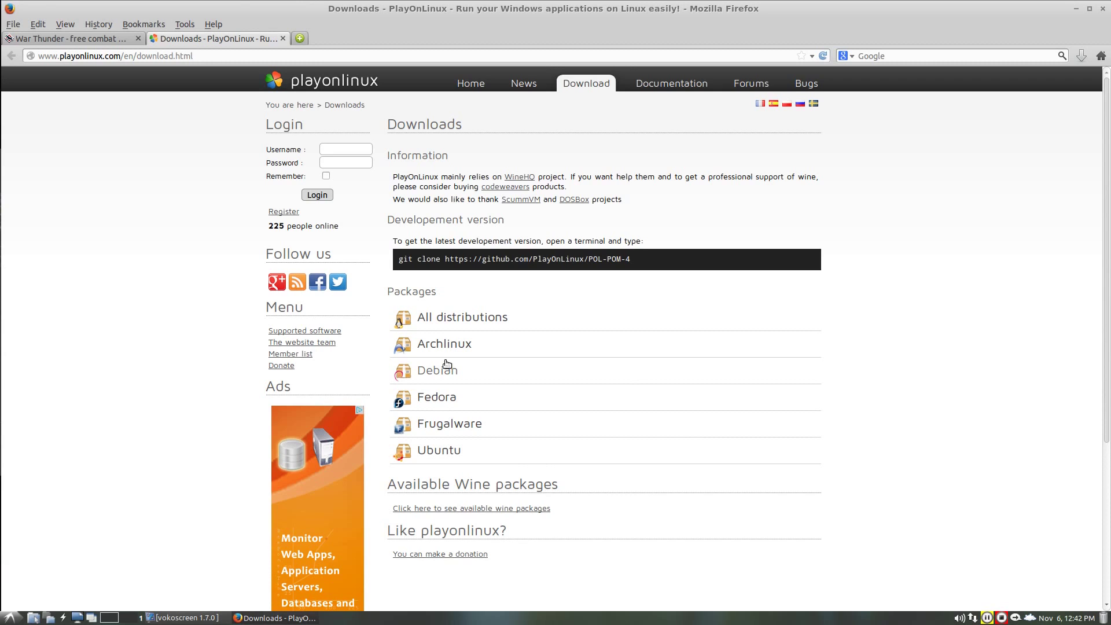
pyautogui.click(434, 456)
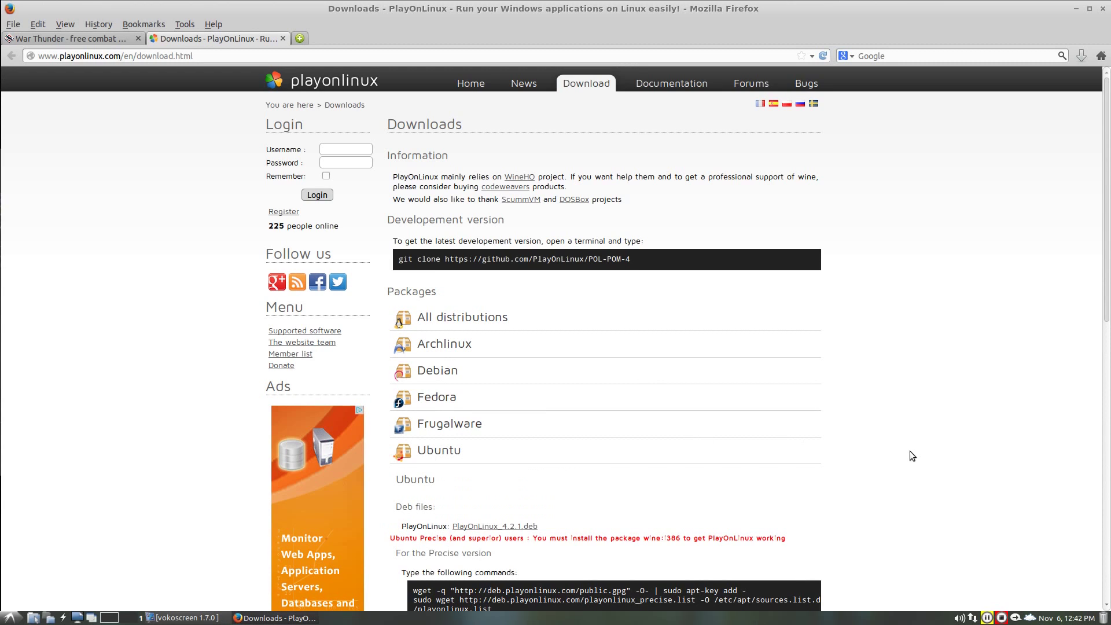
pyautogui.scroll(-3, 911, 452)
pyautogui.scroll(-2, 911, 458)
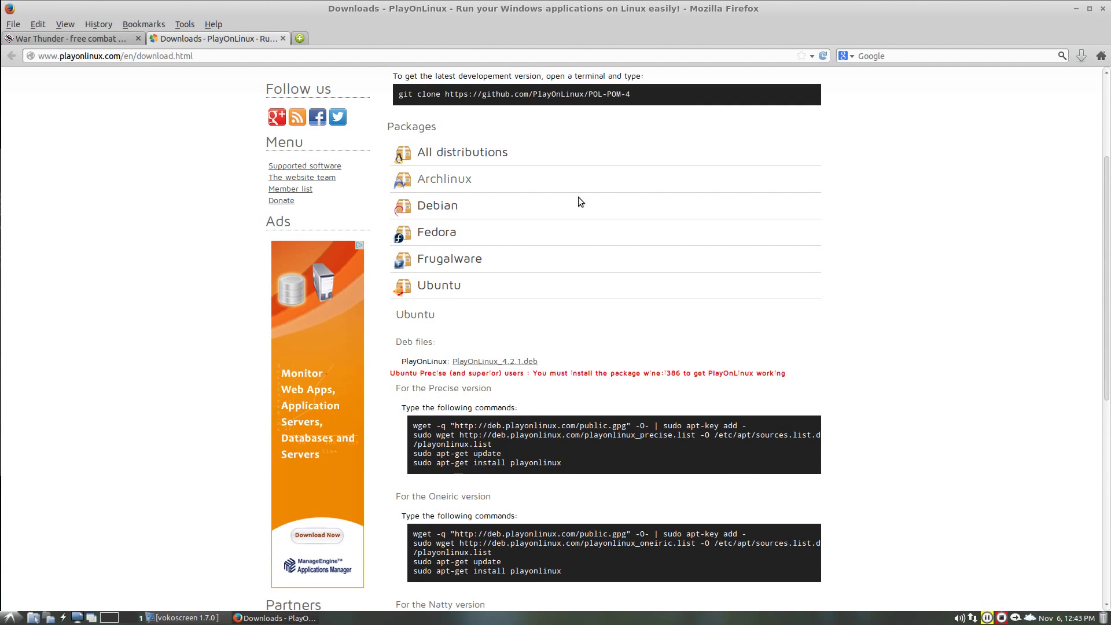
# View the game download link on the War Thunder main page and close the browser
pyautogui.click(81, 42)
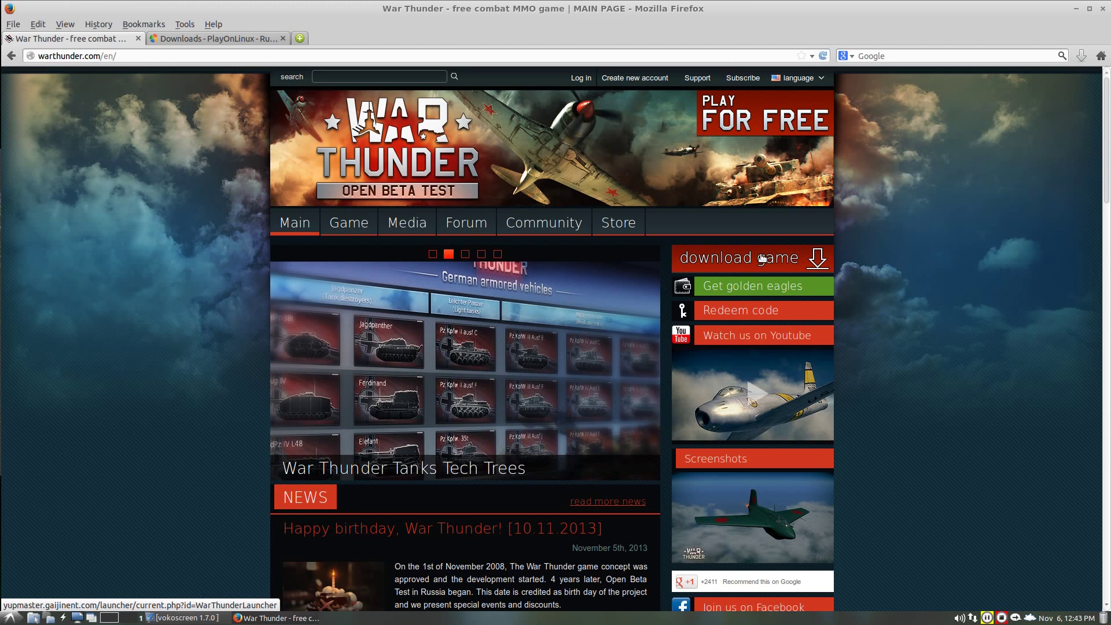
pyautogui.click(1104, 9)
pyautogui.click(654, 337)
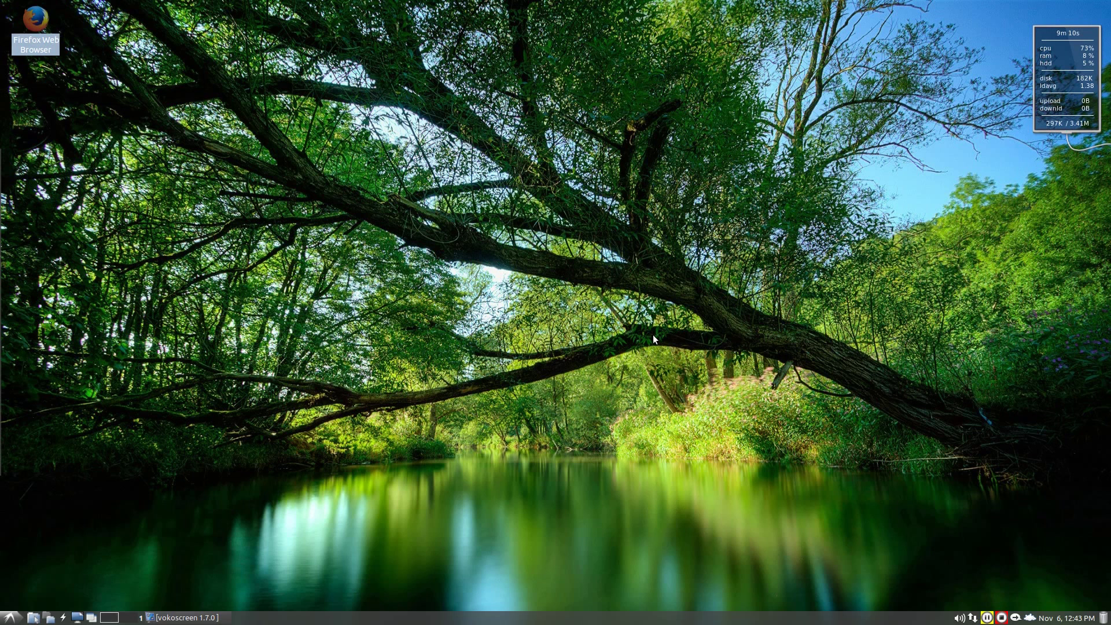
# Check the Downloads folder for the PlayOnLinux package and the War Thunder launcher, and close the folder
pyautogui.click(33, 618)
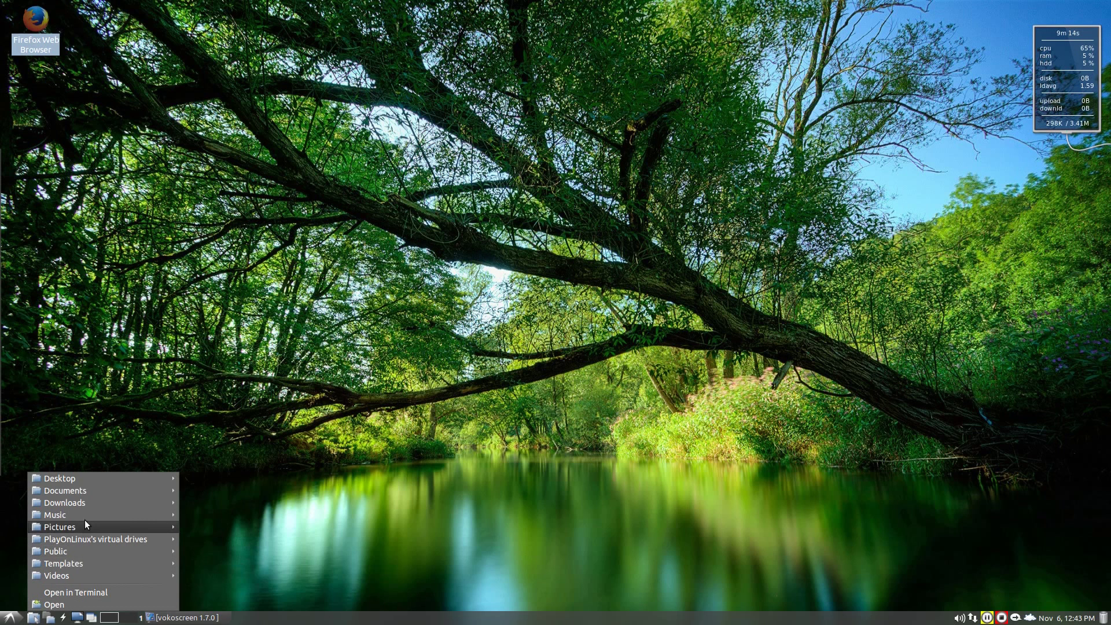
pyautogui.moveTo(89, 505)
pyautogui.click(200, 502)
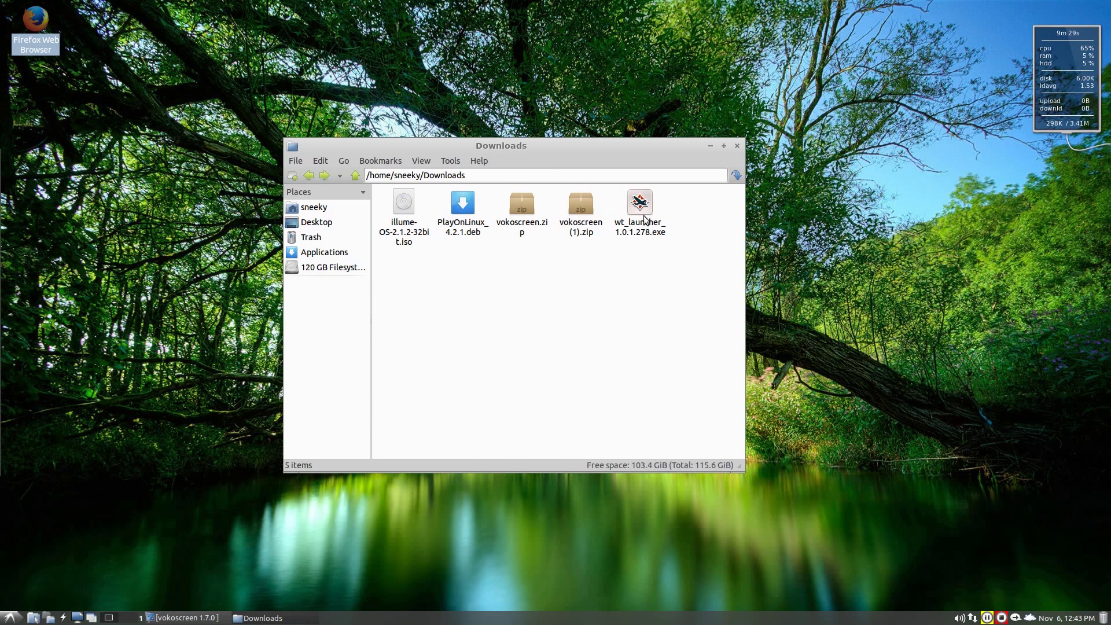
pyautogui.click(738, 146)
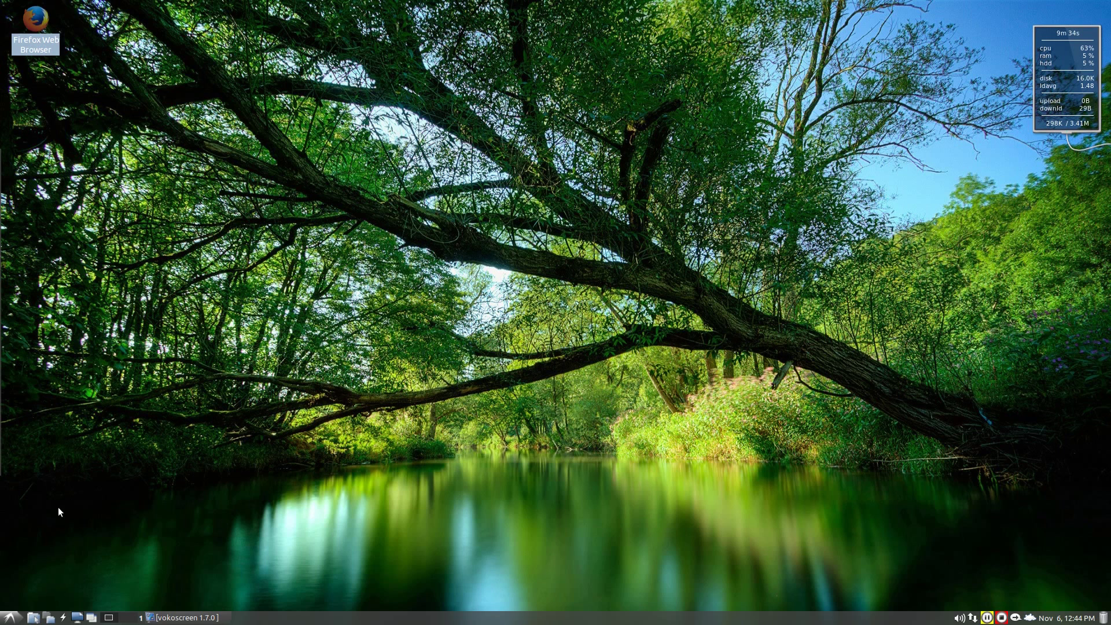
# Launch PlayOnLinux from the installed games
pyautogui.click(11, 618)
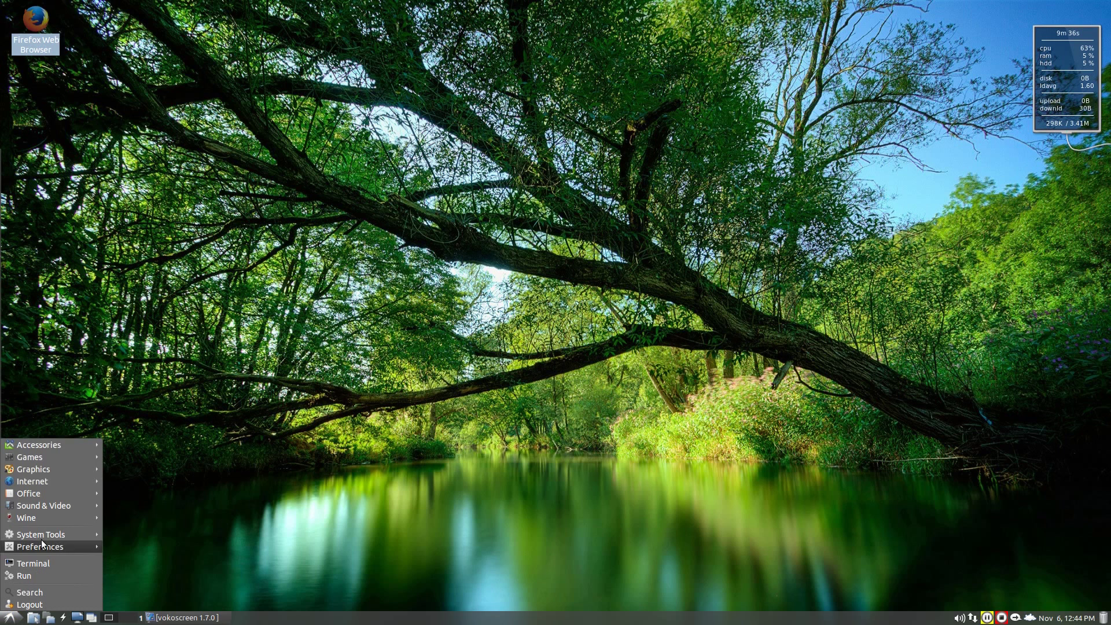
pyautogui.moveTo(56, 457)
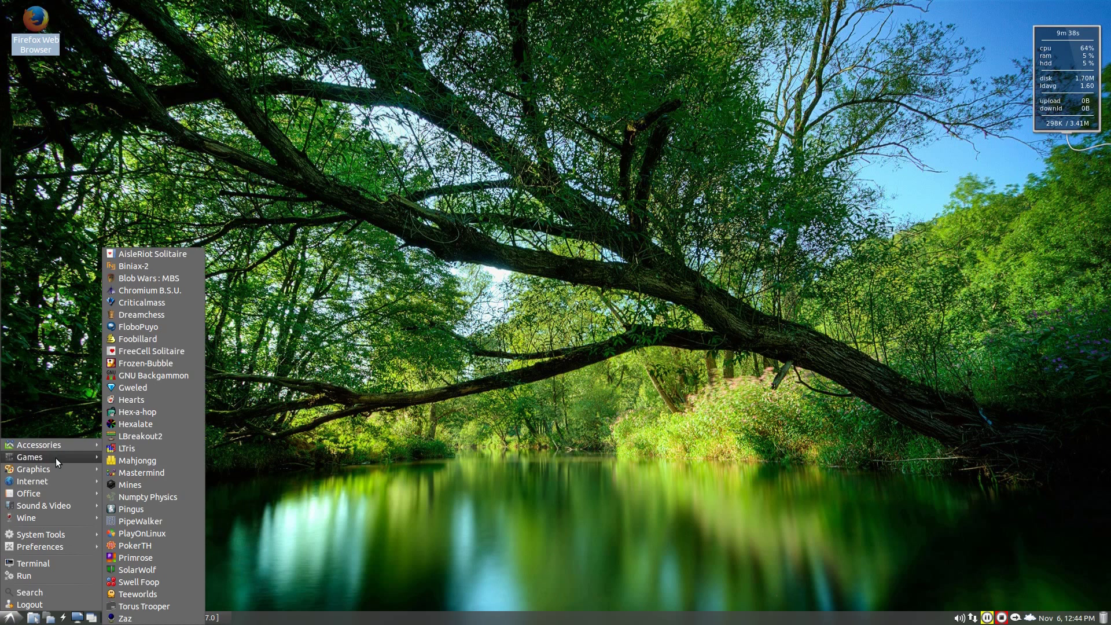
pyautogui.click(163, 534)
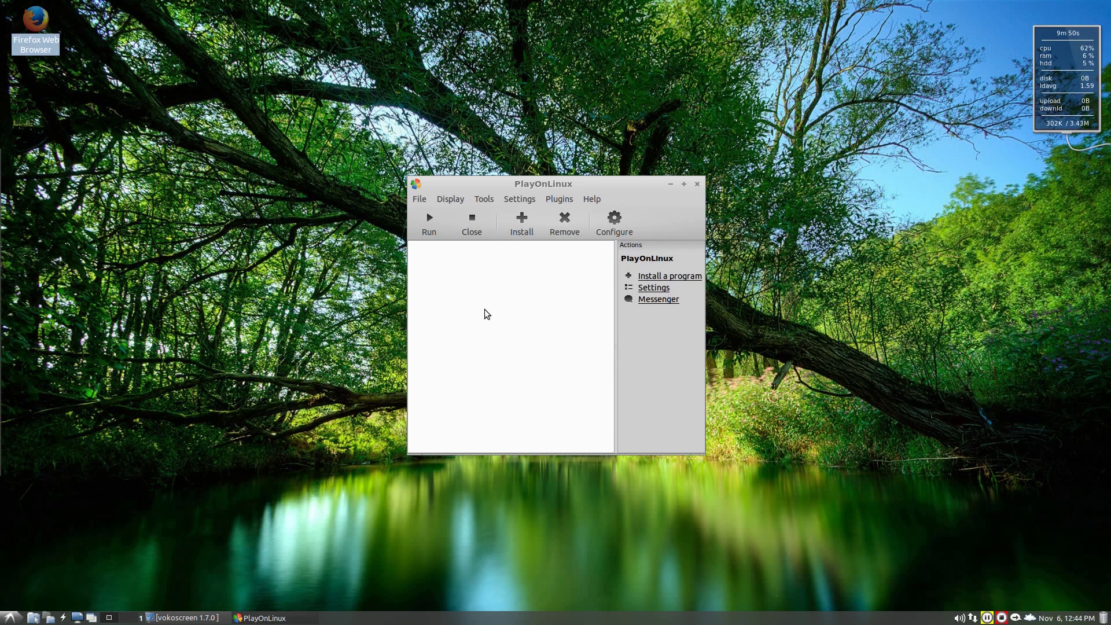
# Install Wine version 1.7.5 (x86) with the Wine versions manager and close the manager
pyautogui.click(486, 200)
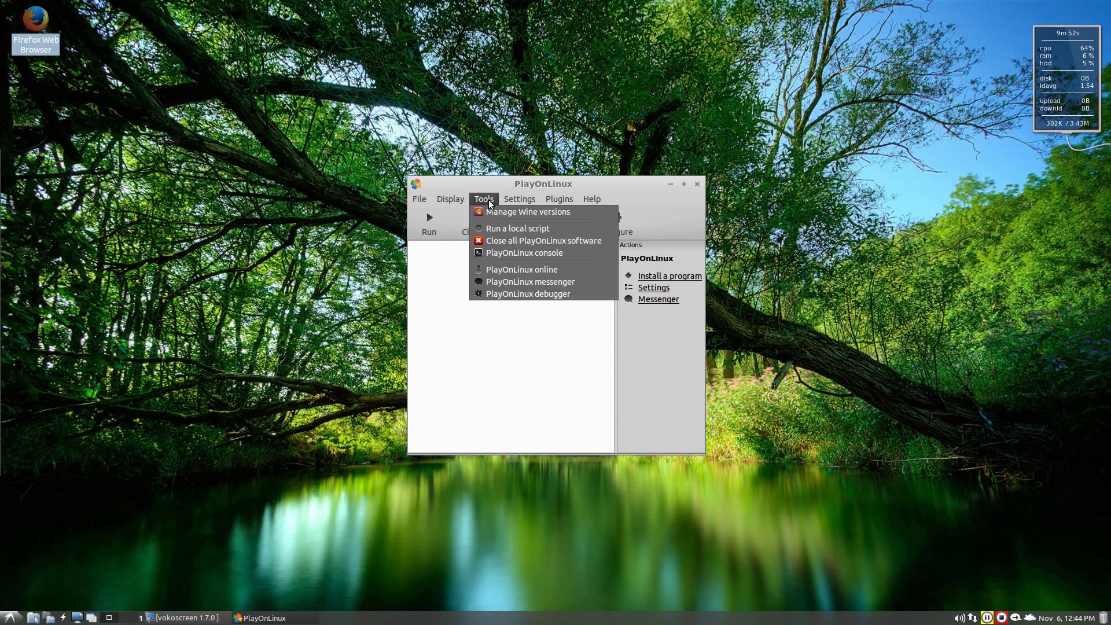
pyautogui.click(493, 216)
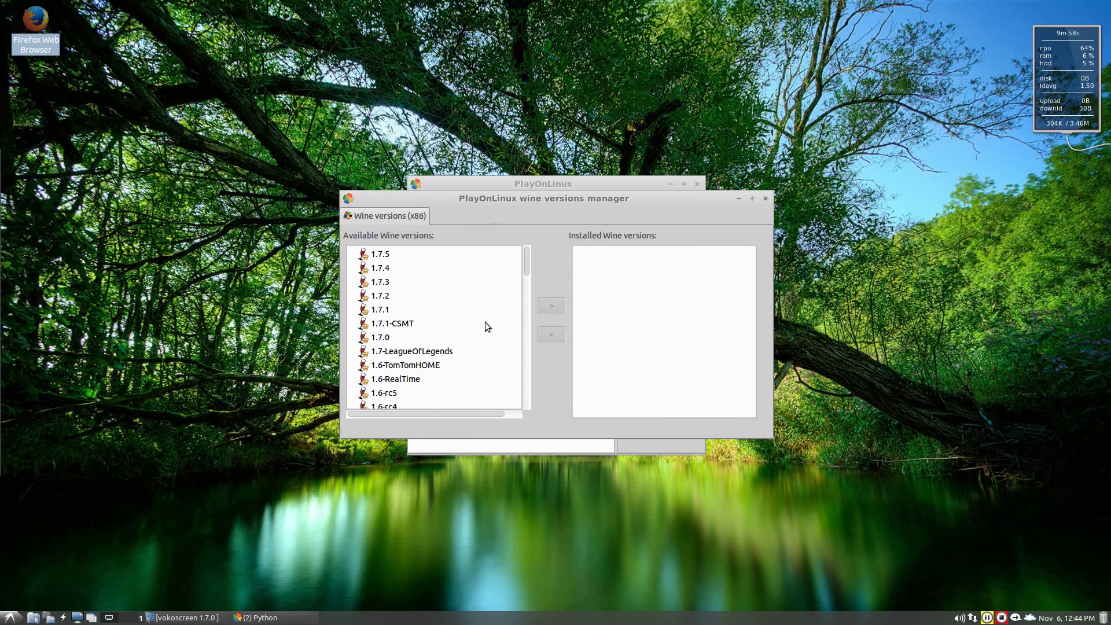
pyautogui.scroll(-2, 485, 323)
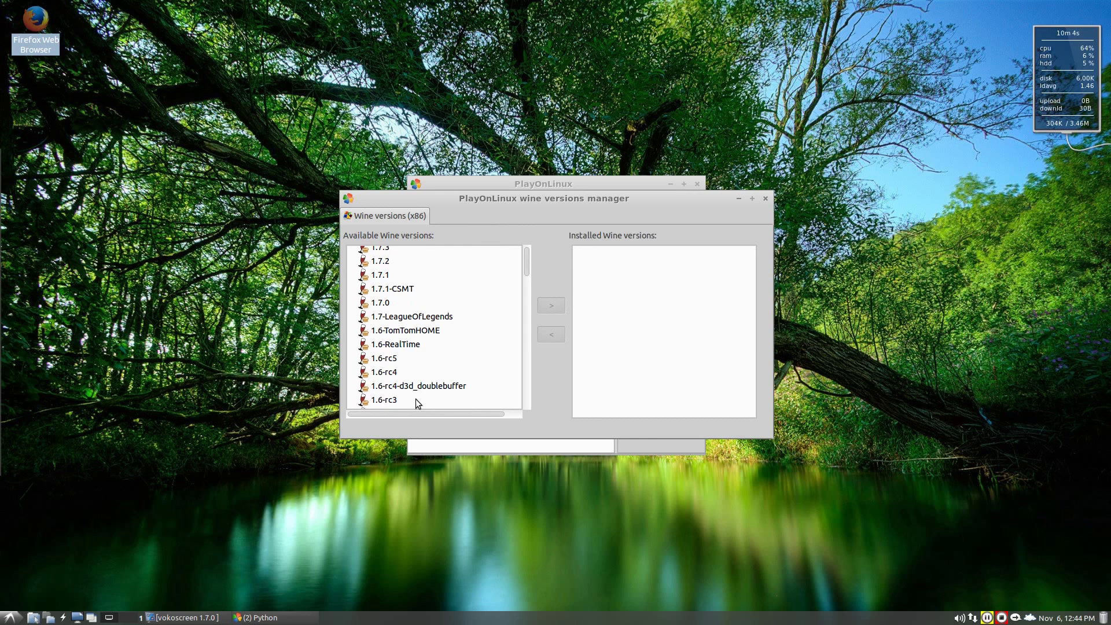
pyautogui.scroll(2, 469, 373)
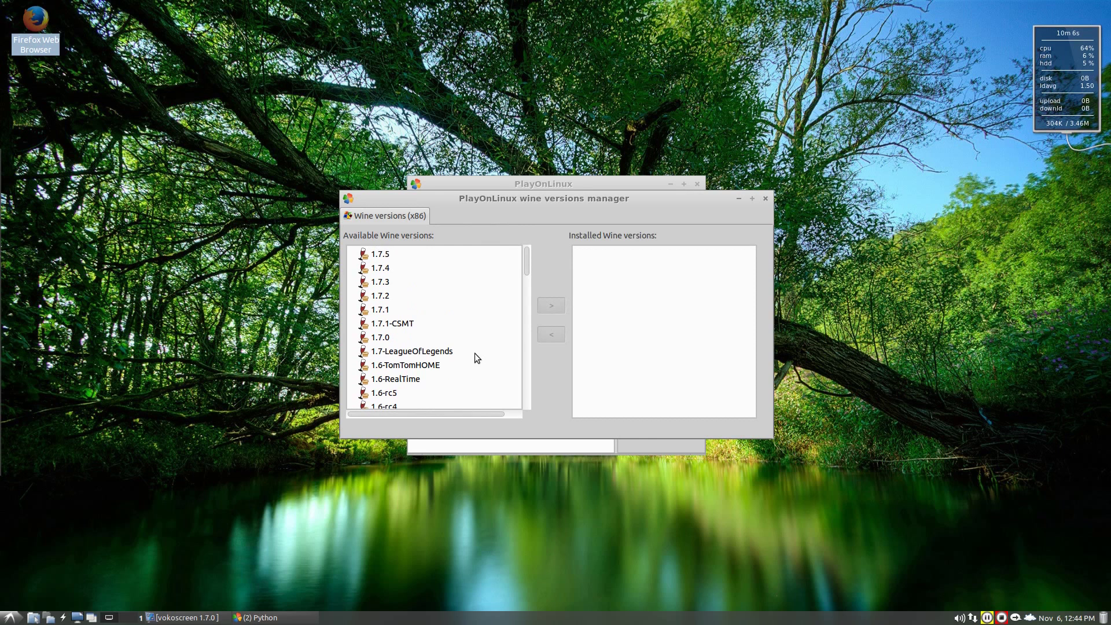
pyautogui.click(384, 256)
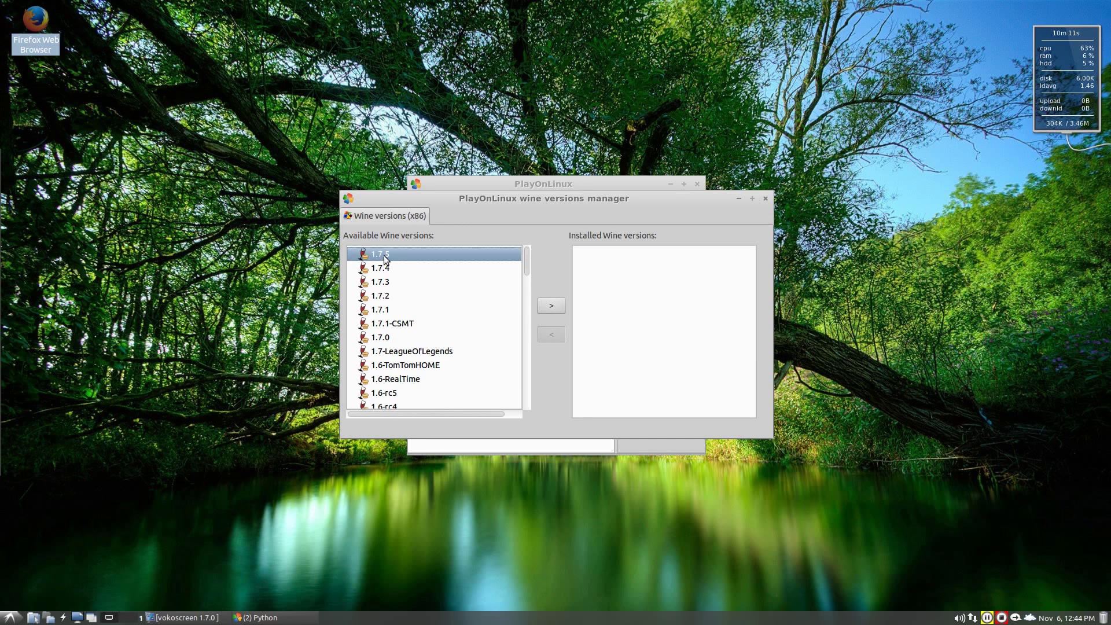
pyautogui.click(545, 307)
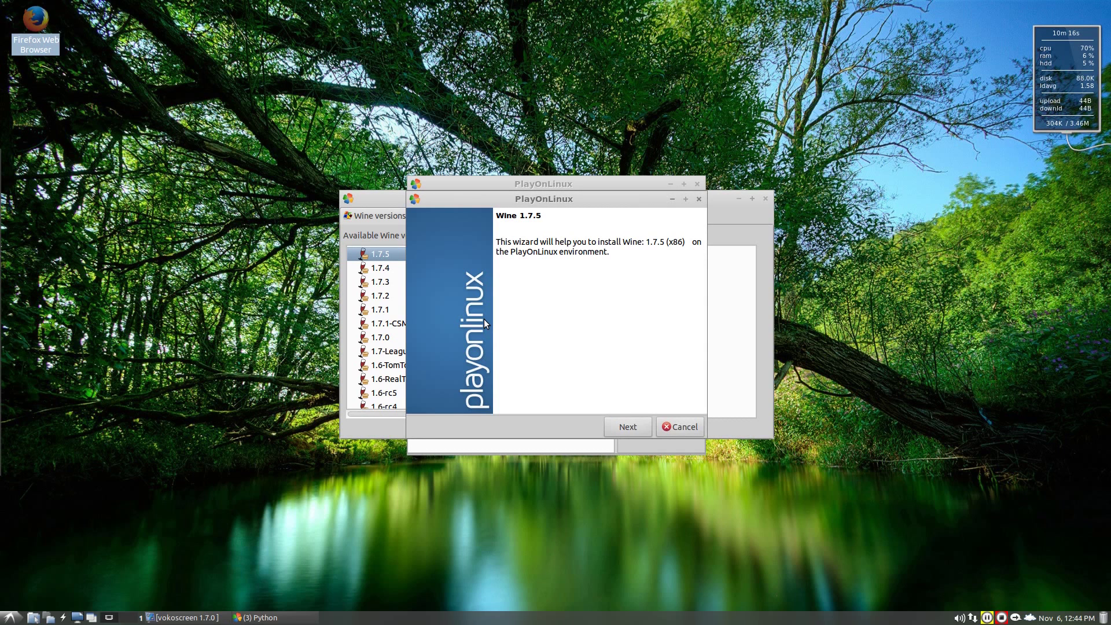
pyautogui.click(619, 427)
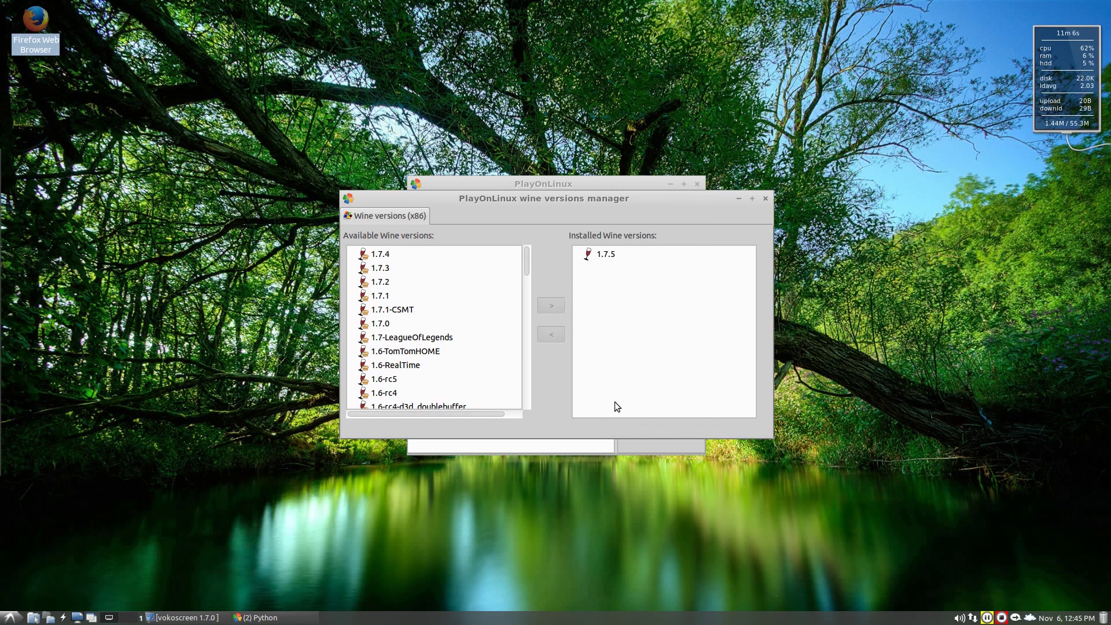
pyautogui.click(765, 199)
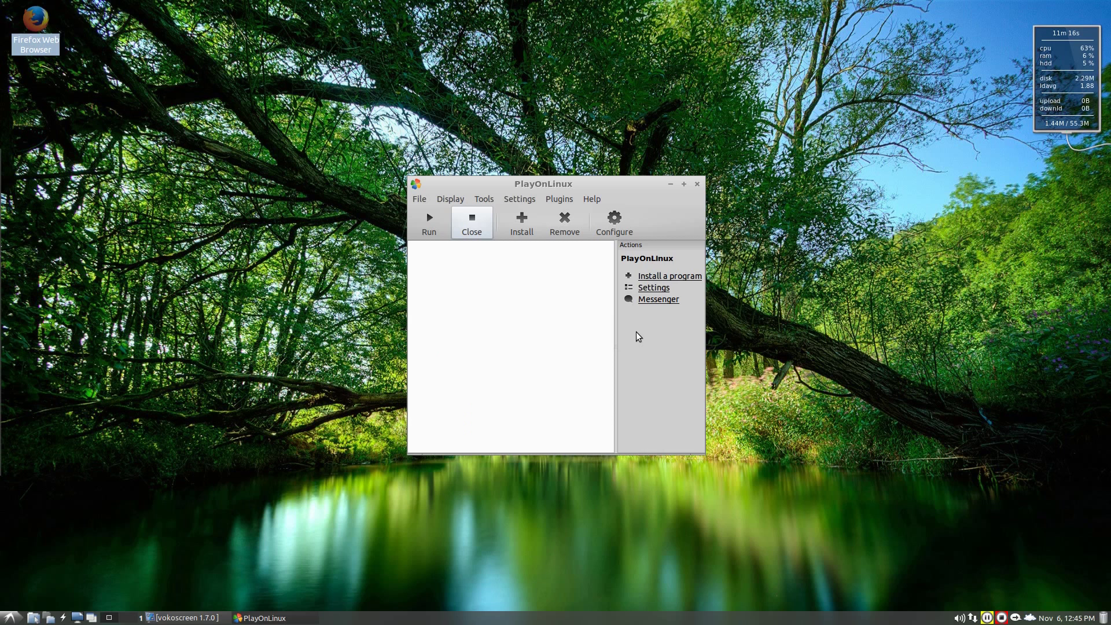
# Create a virtual drive named "war thunder" that uses Wine 1.7.5, and install the Wine Mono package for it
pyautogui.click(613, 226)
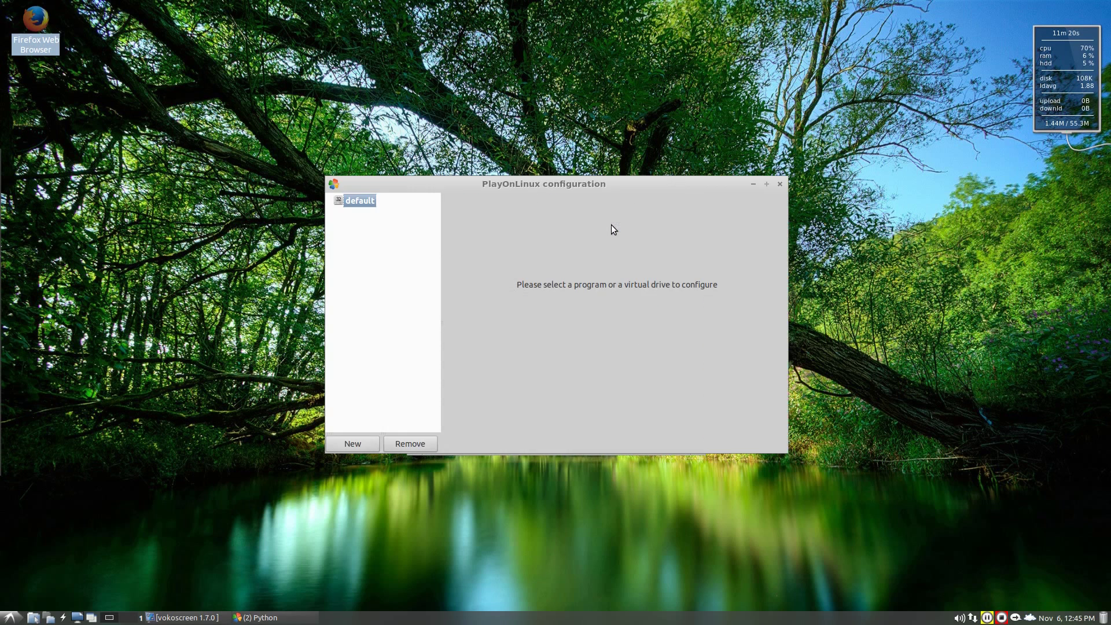
pyautogui.click(353, 445)
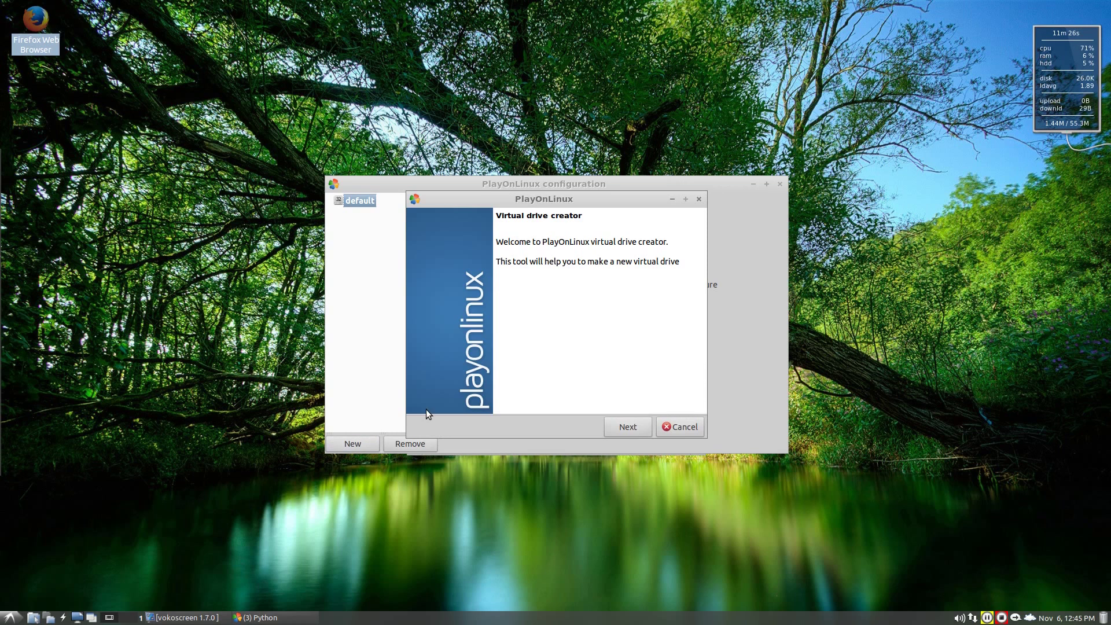
pyautogui.click(620, 428)
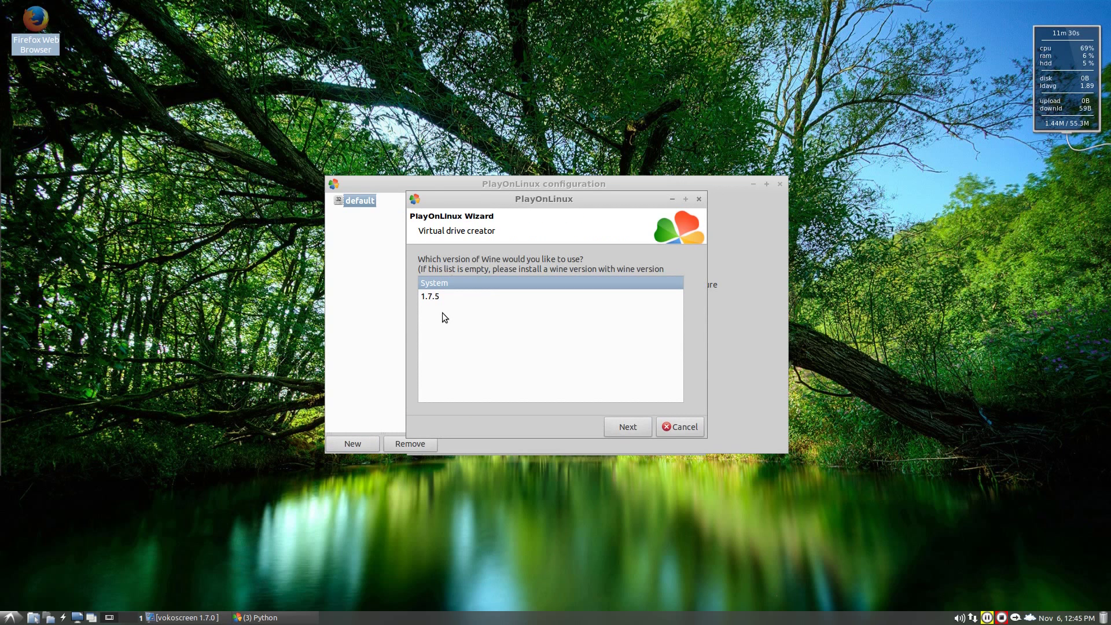
pyautogui.click(435, 299)
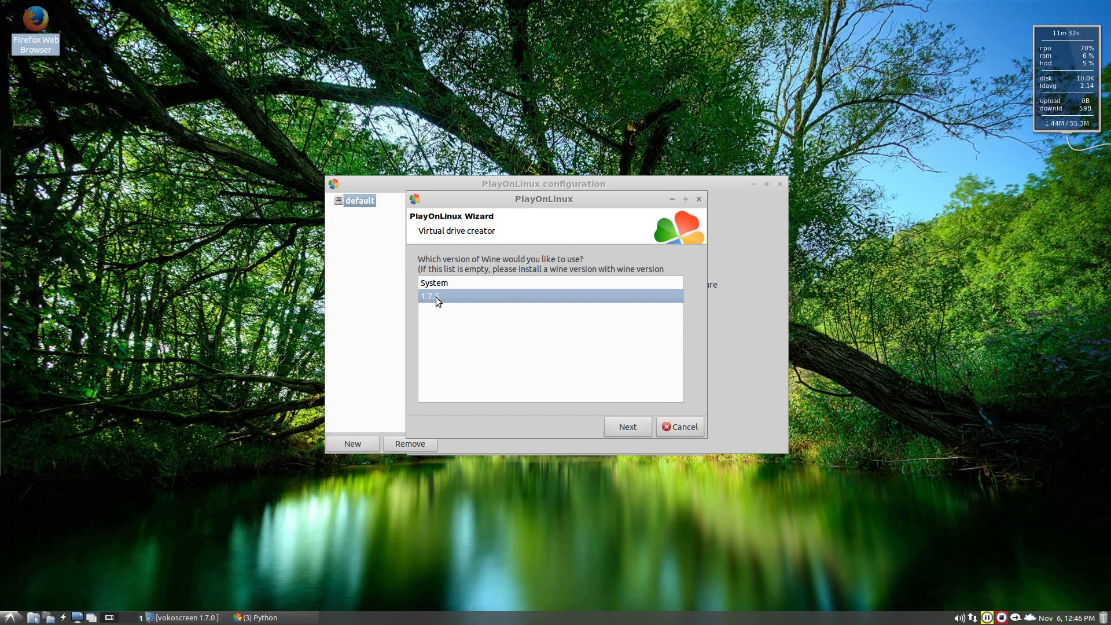
pyautogui.click(617, 425)
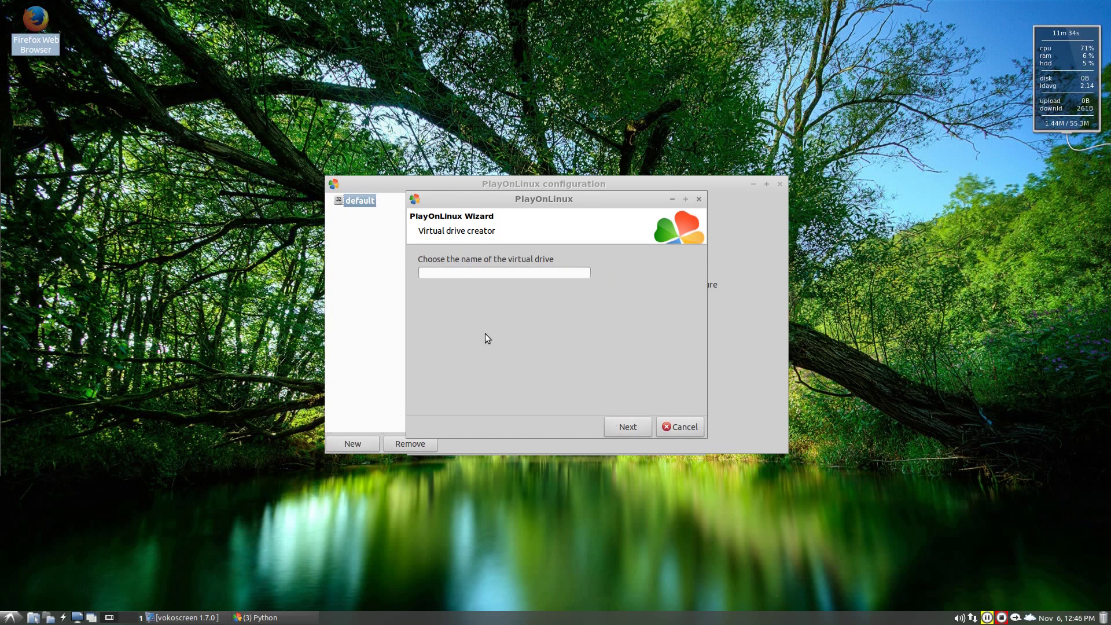
pyautogui.click(456, 271)
pyautogui.write('war thunder')
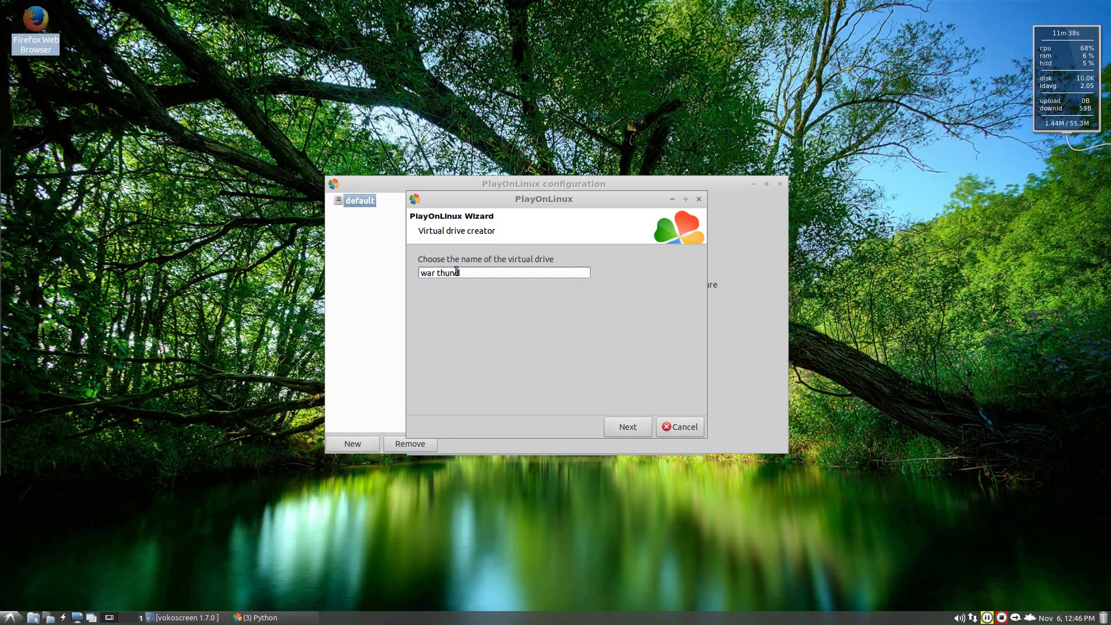
pyautogui.click(627, 428)
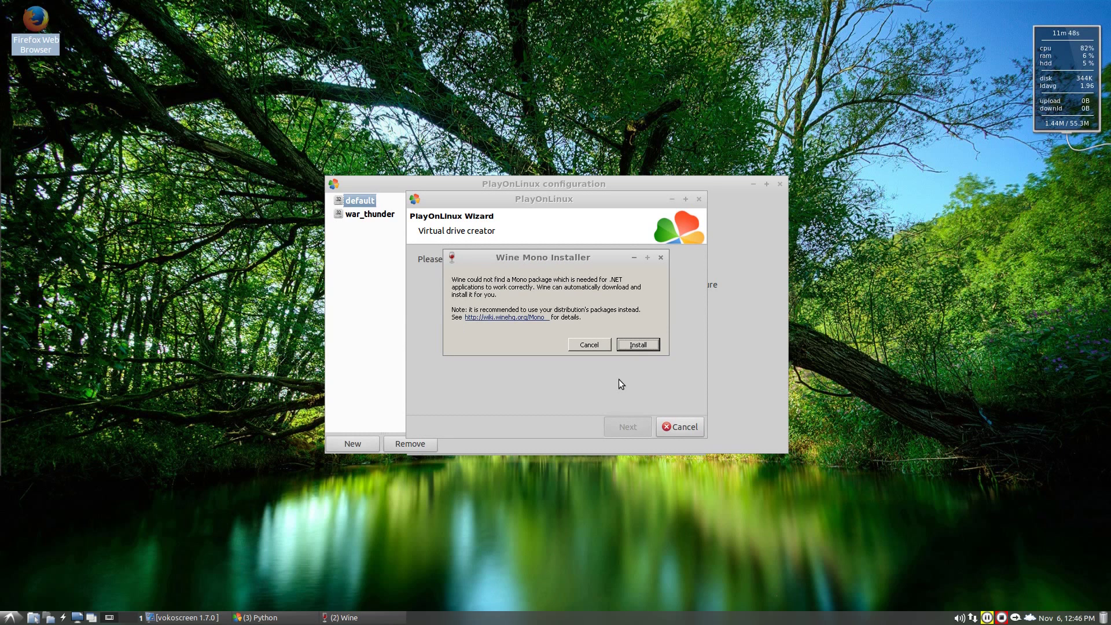
pyautogui.click(641, 345)
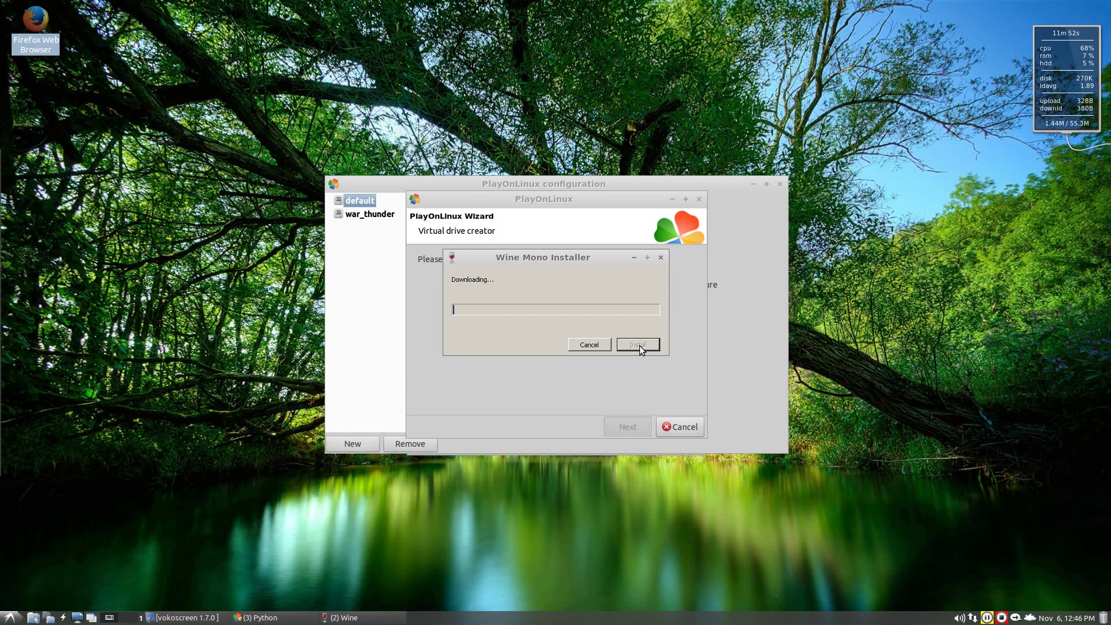
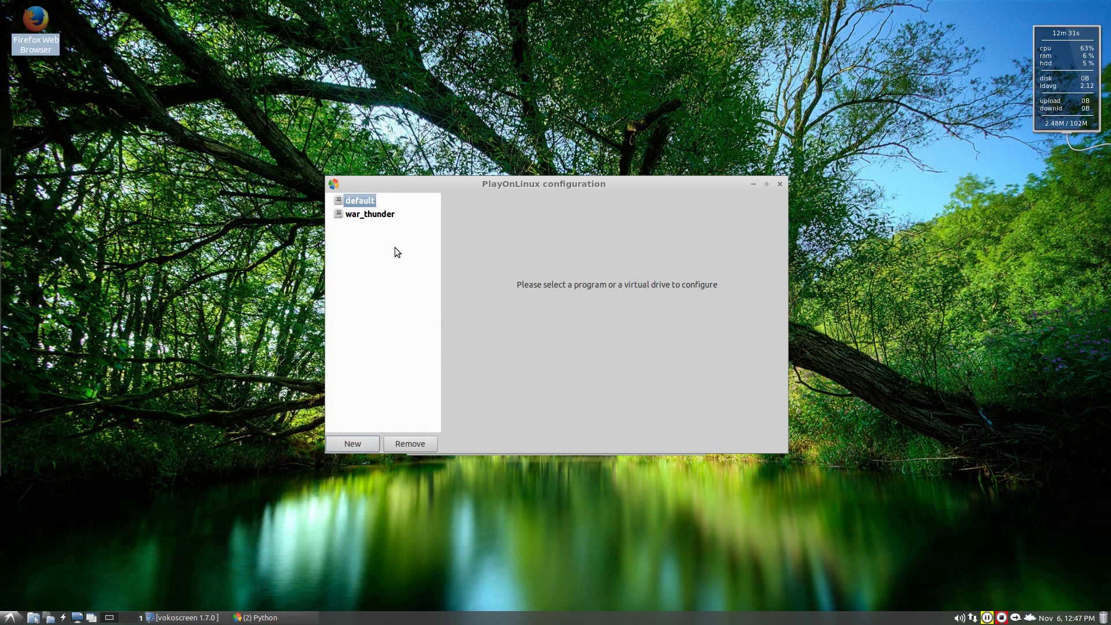
# Enable GLSL support and set the video memory size to 512 in the war_thunder drive's display settings
pyautogui.click(376, 215)
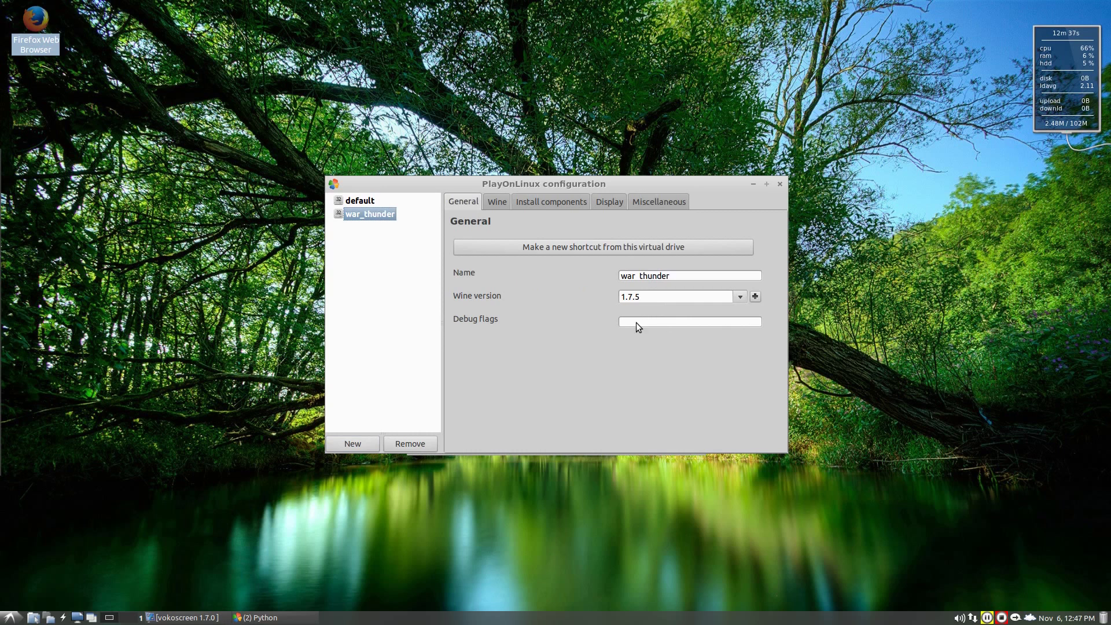
pyautogui.click(604, 204)
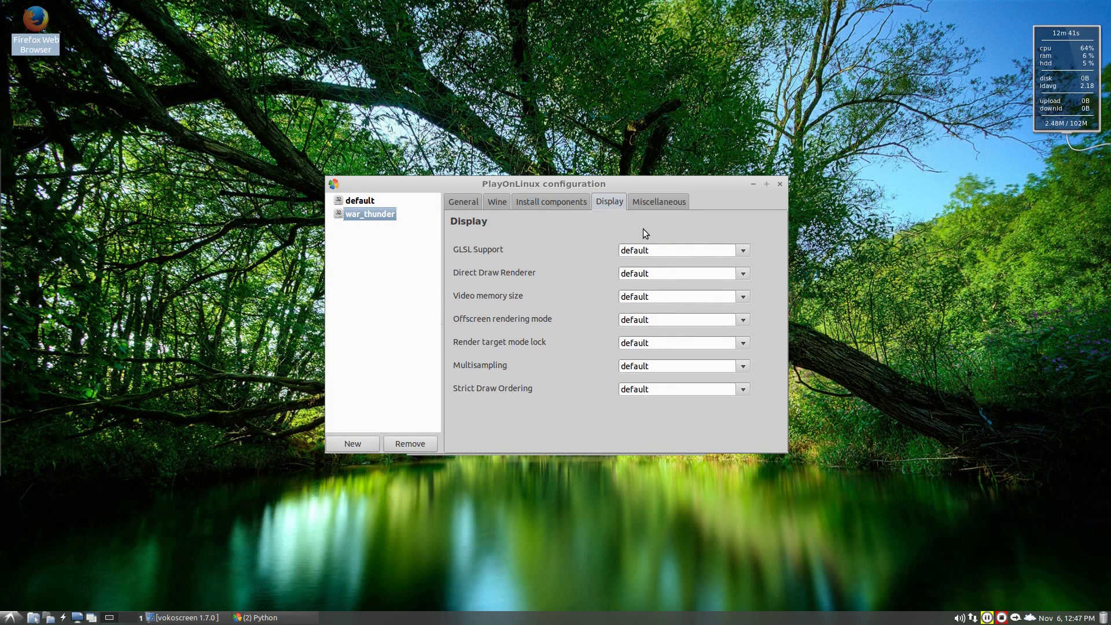
pyautogui.click(743, 251)
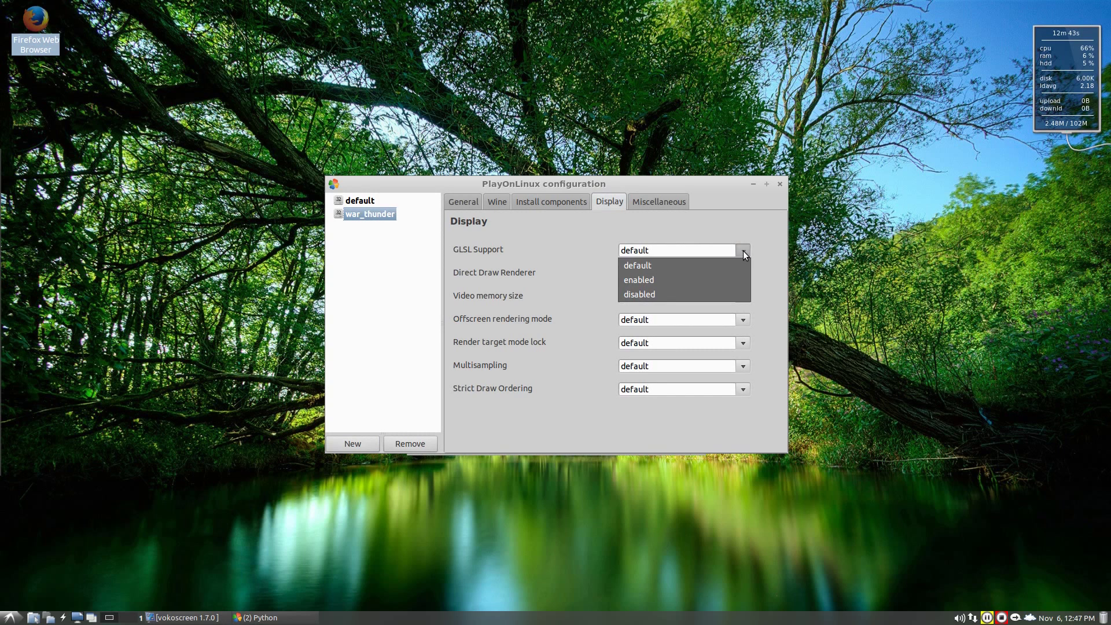
pyautogui.click(729, 280)
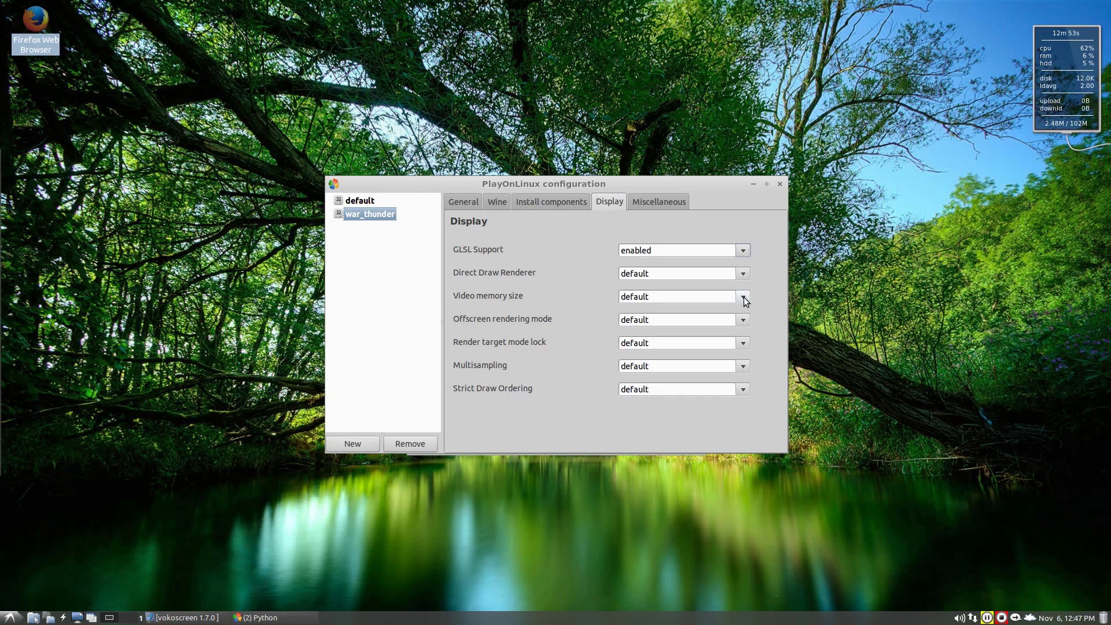
pyautogui.click(744, 297)
pyautogui.click(693, 400)
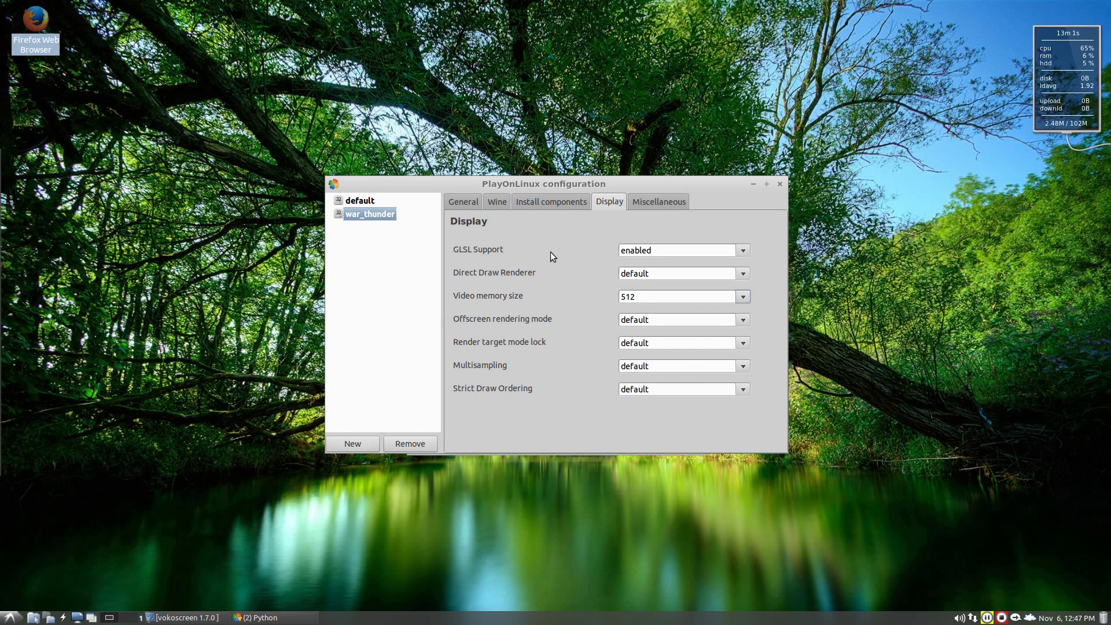
# Enable virtual desktop emulation in the graphics settings of the war_thunder drive's Wine configuration
pyautogui.click(464, 204)
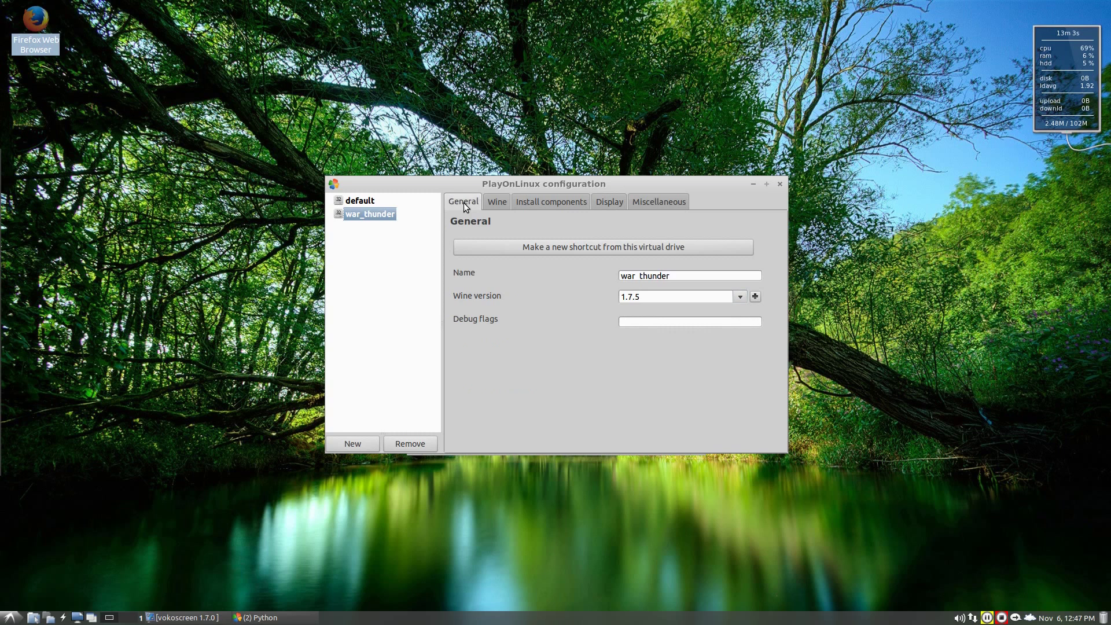
pyautogui.click(499, 203)
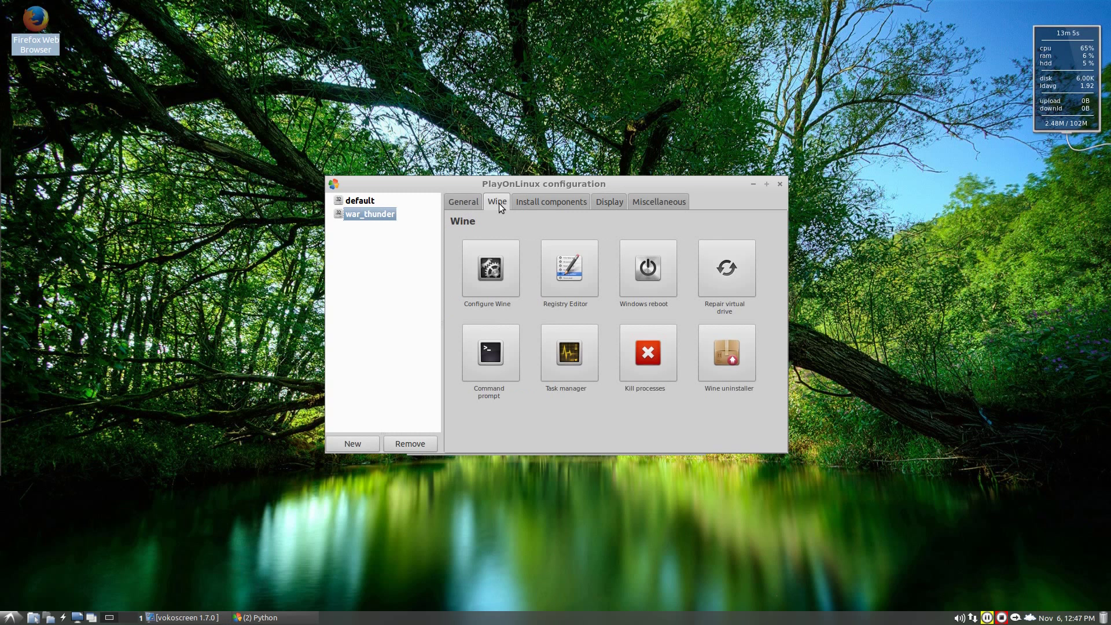
pyautogui.click(498, 273)
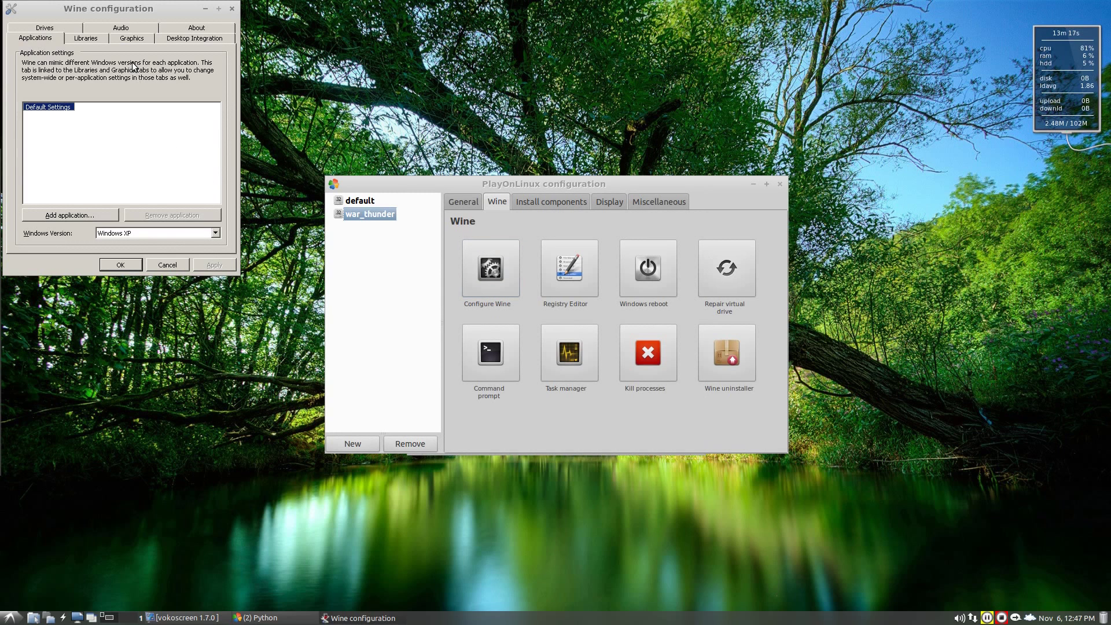
pyautogui.click(132, 39)
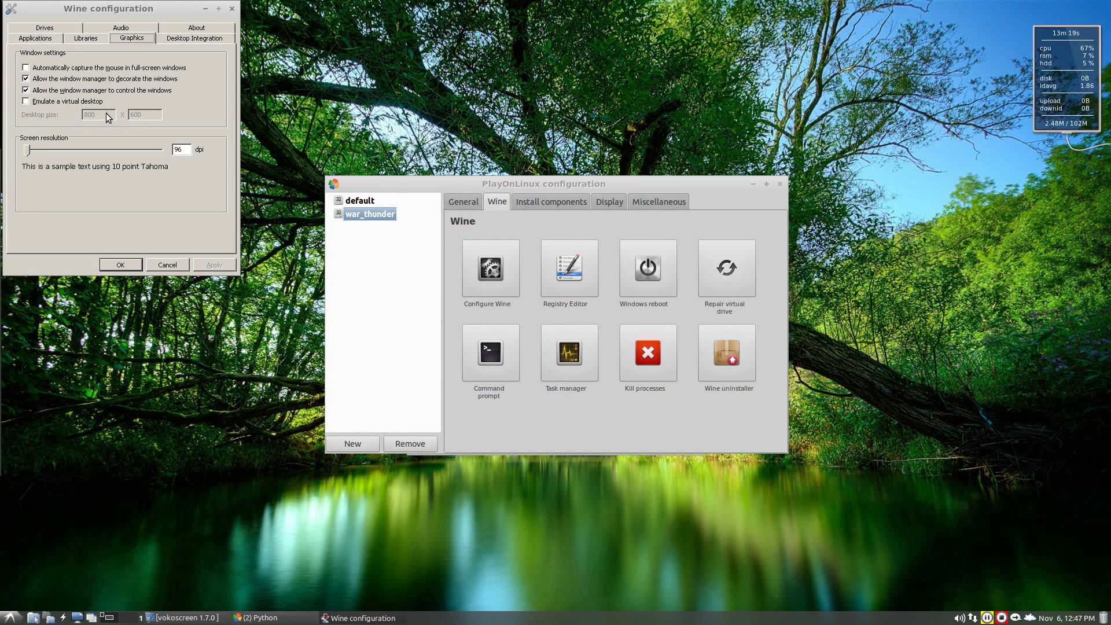
pyautogui.click(27, 102)
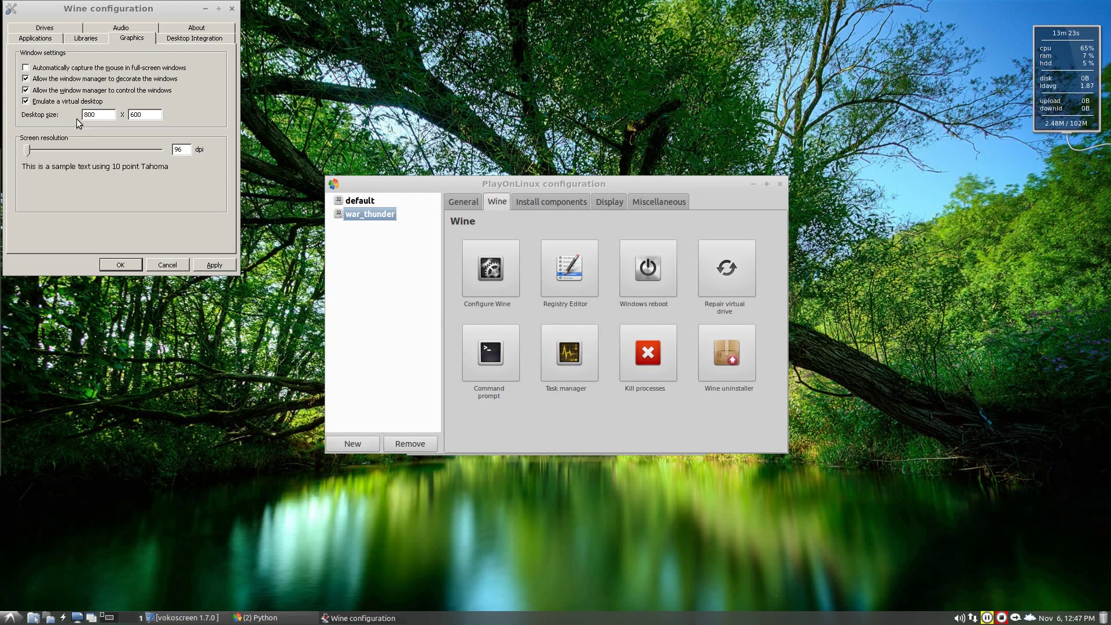
# Set the emulated desktop's width to 1920 and its height to match the full screen, and apply the Wine configuration
pyautogui.press('BackSpace')
pyautogui.press('BackSpace')
pyautogui.write('1920')
pyautogui.click(146, 114)
pyautogui.press('BackSpace')
pyautogui.press('BackSpace')
pyautogui.press('BackSpace')
pyautogui.write('10')
pyautogui.click(207, 265)
pyautogui.click(120, 265)
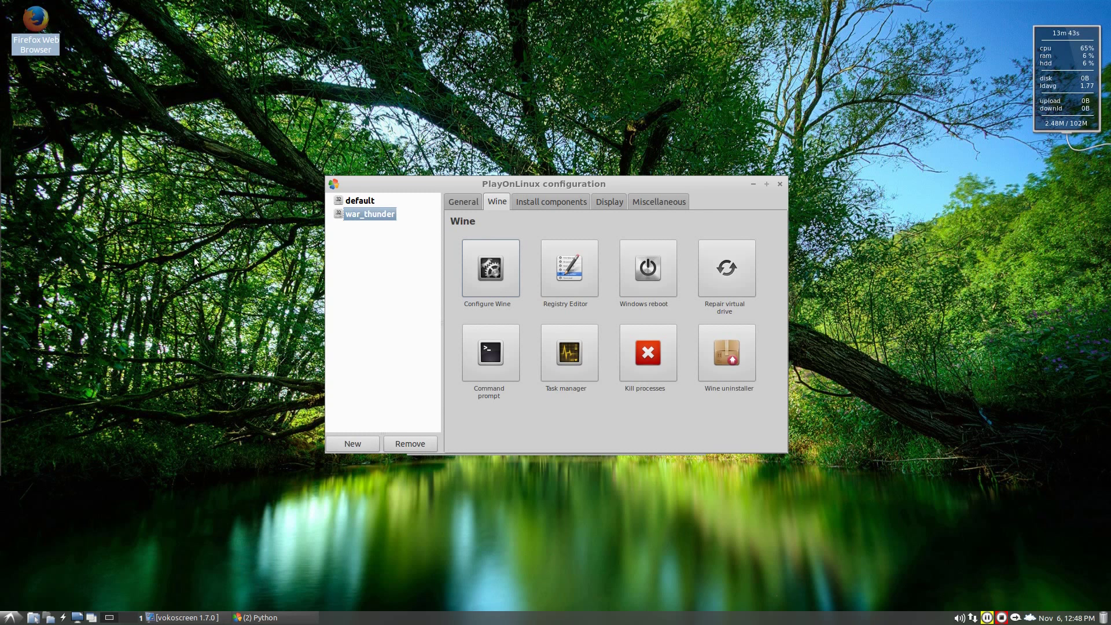
# Run the installer wt_launcher_1.0.1.278.exe inside the war_thunder virtual drive
pyautogui.click(609, 201)
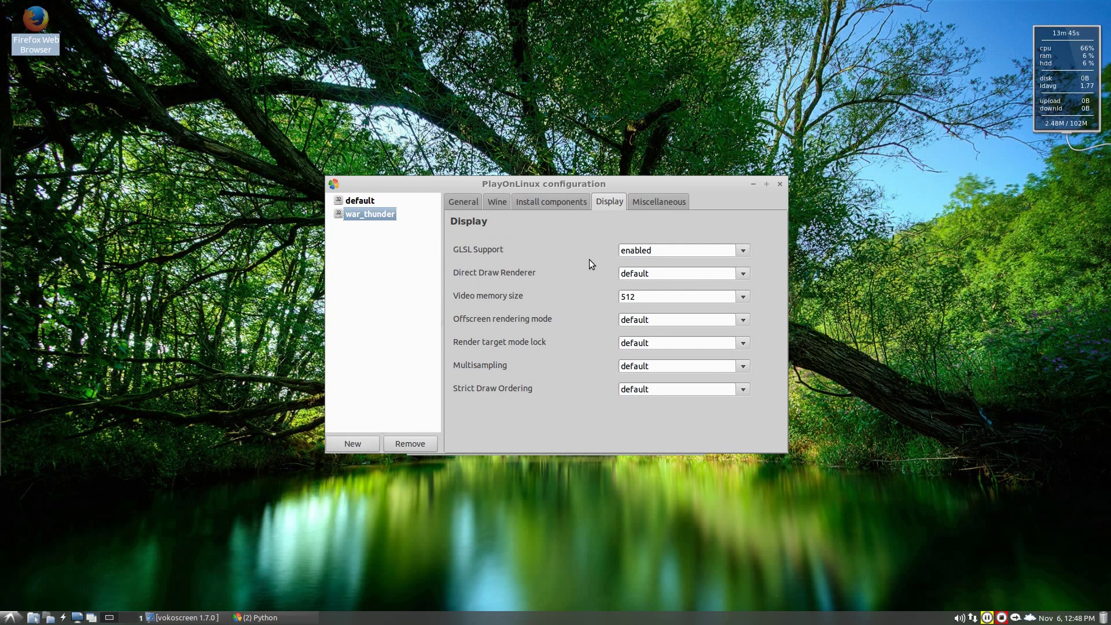
pyautogui.click(641, 205)
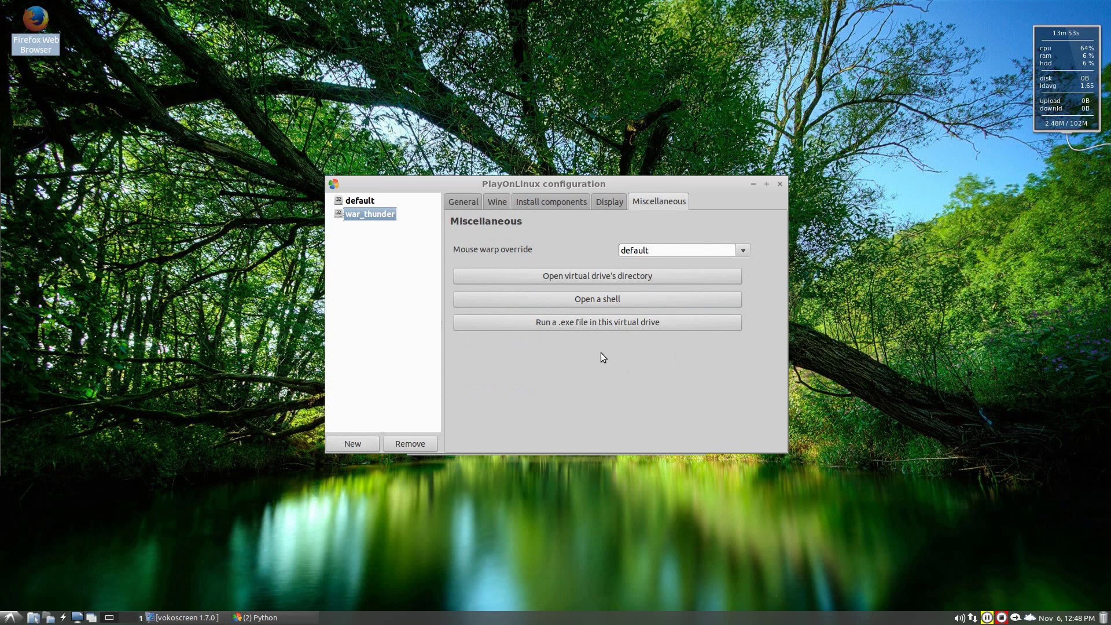
pyautogui.click(575, 322)
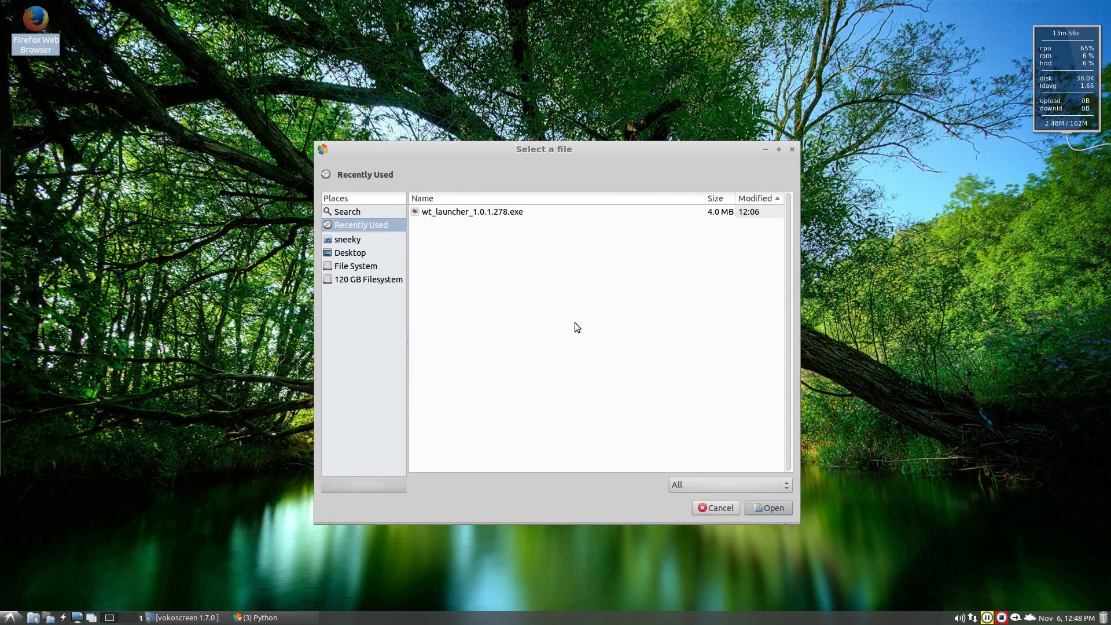
pyautogui.click(470, 212)
pyautogui.click(768, 508)
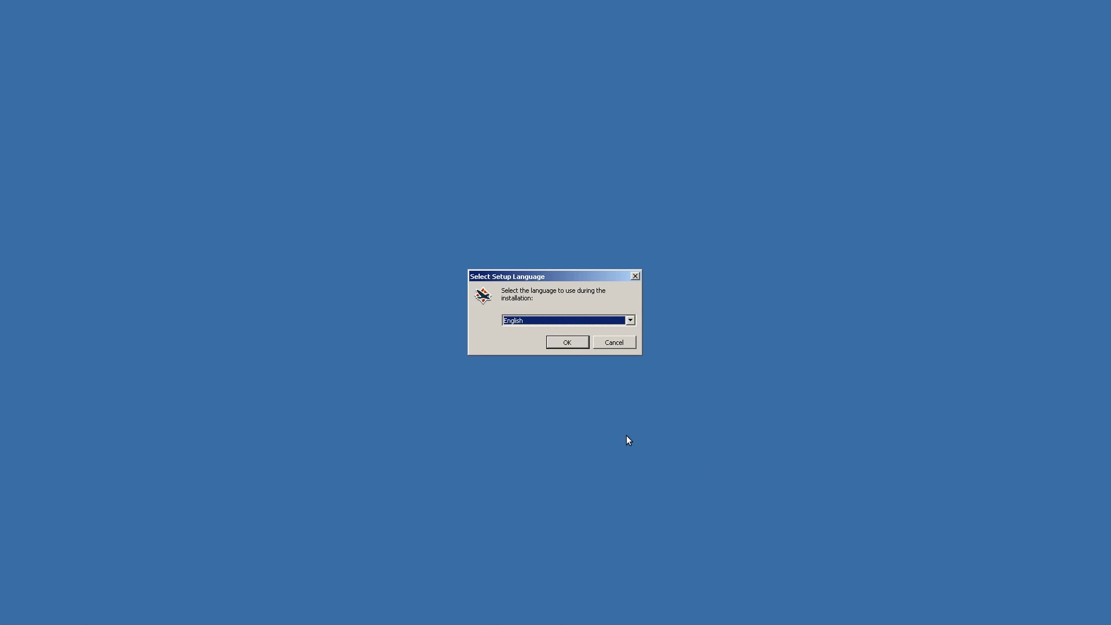
# Install the War Thunder Launcher in English with a desktop icon, and finish setup with the option to launch War Thunder
pyautogui.click(561, 343)
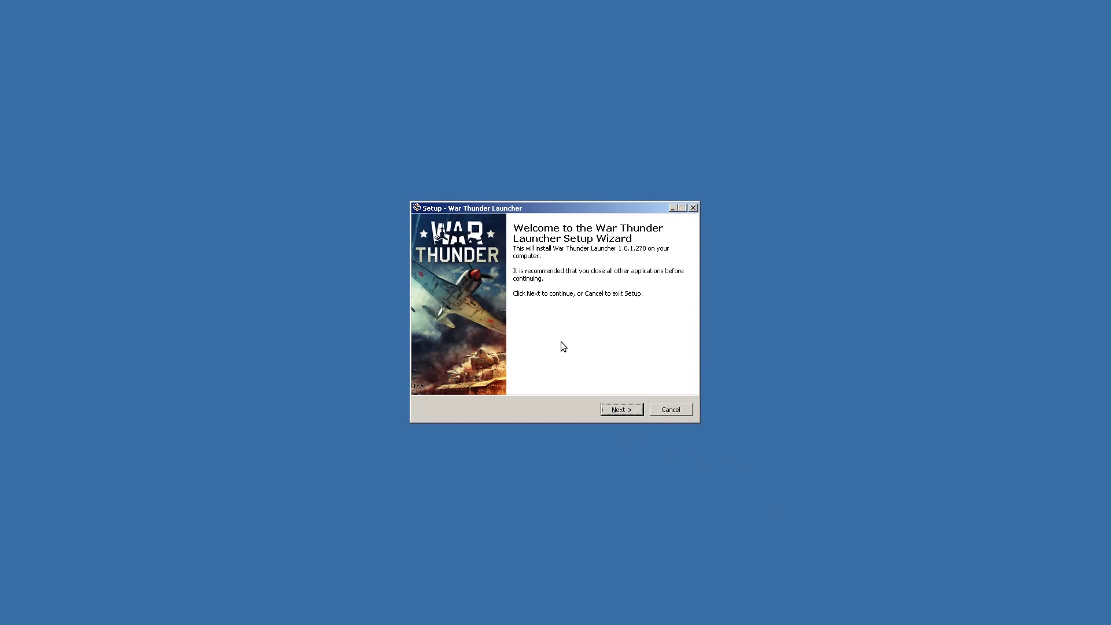
pyautogui.click(620, 411)
pyautogui.click(621, 410)
pyautogui.click(621, 410)
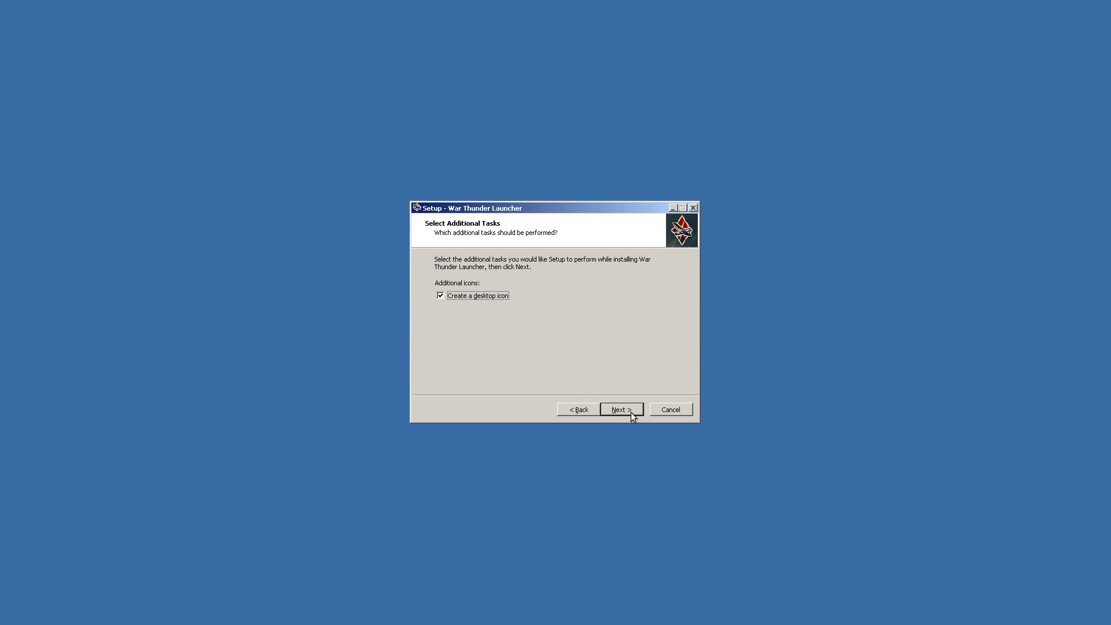
pyautogui.click(626, 410)
pyautogui.click(626, 410)
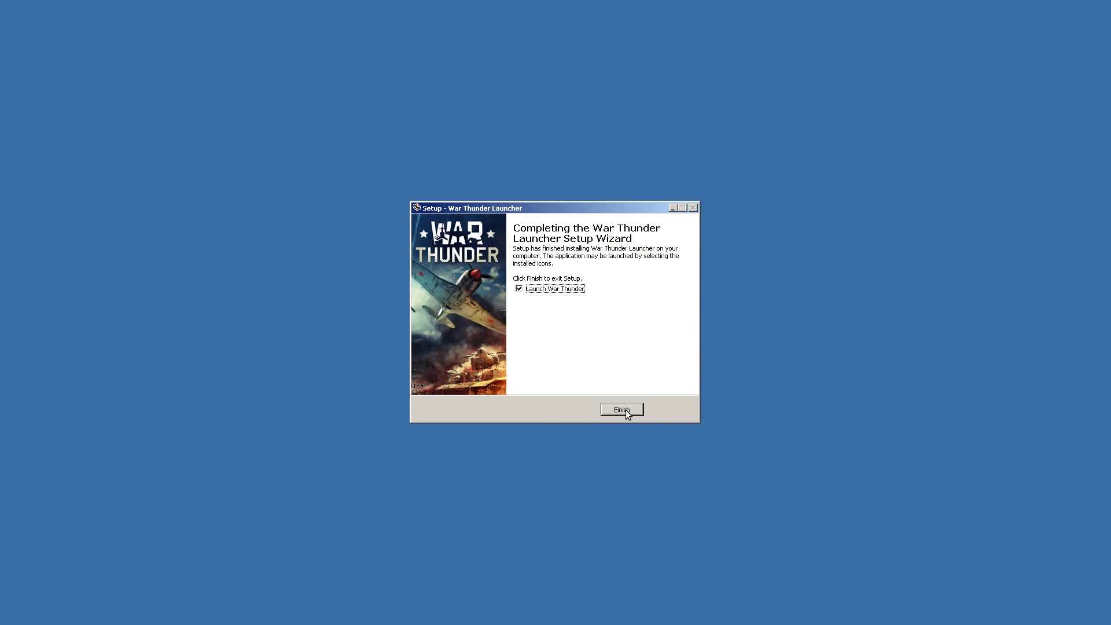
pyautogui.click(626, 409)
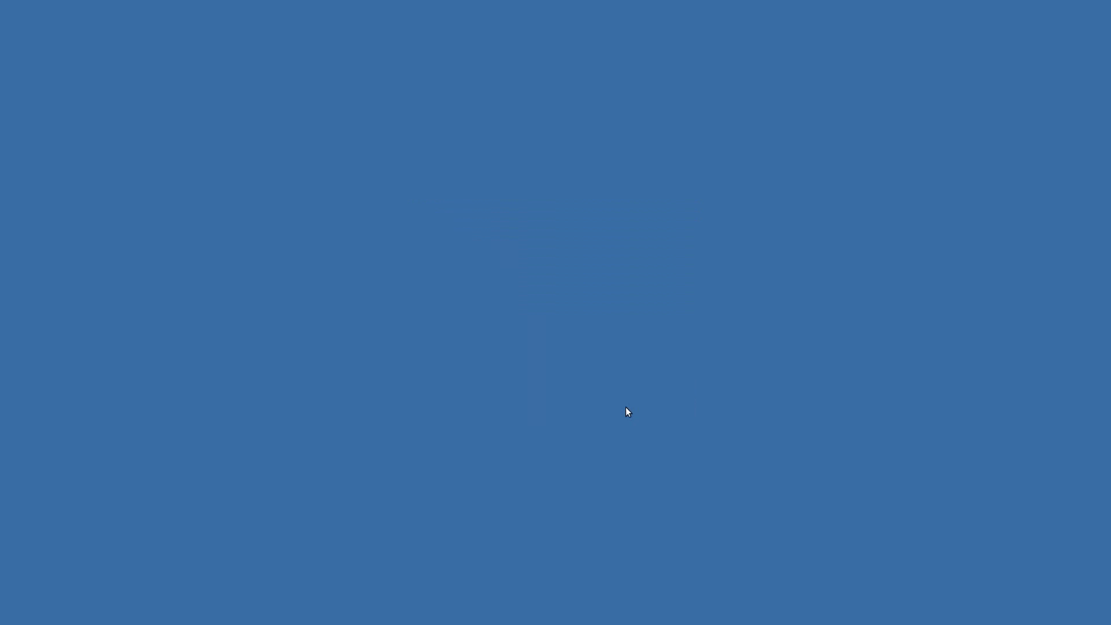